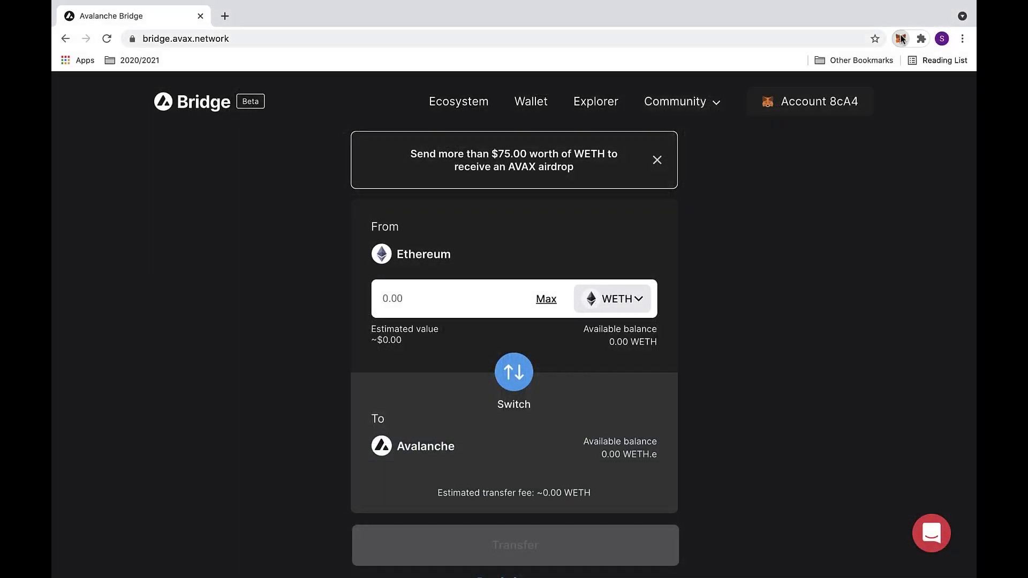
Step: Open the MetaMask wallet overview from the fox extension icon
click(901, 38)
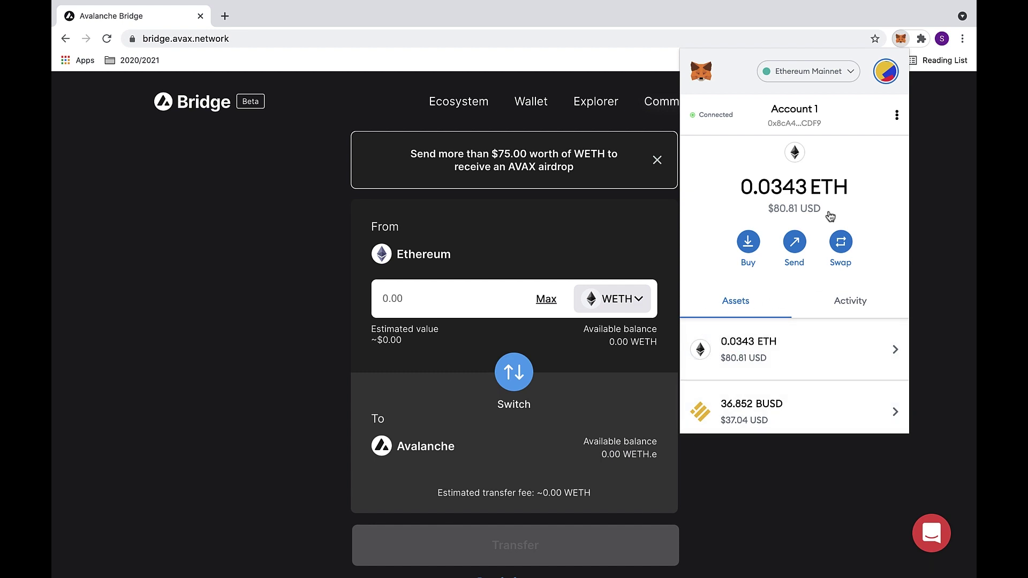
Step: Start a swap of 0.001 ETH, choose WETH as the received token and check it on Etherscan
click(840, 243)
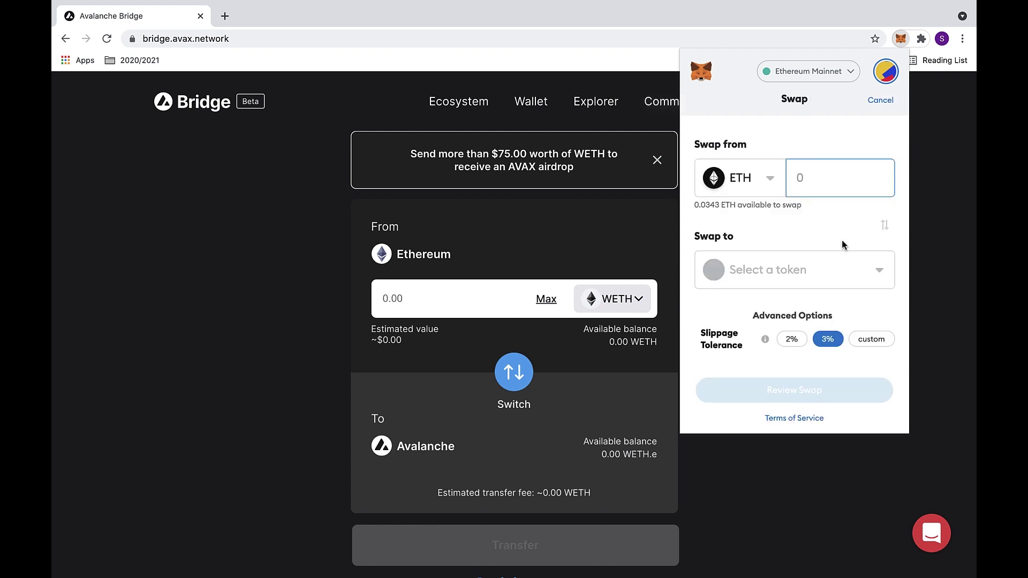
text(0.00)
text(1)
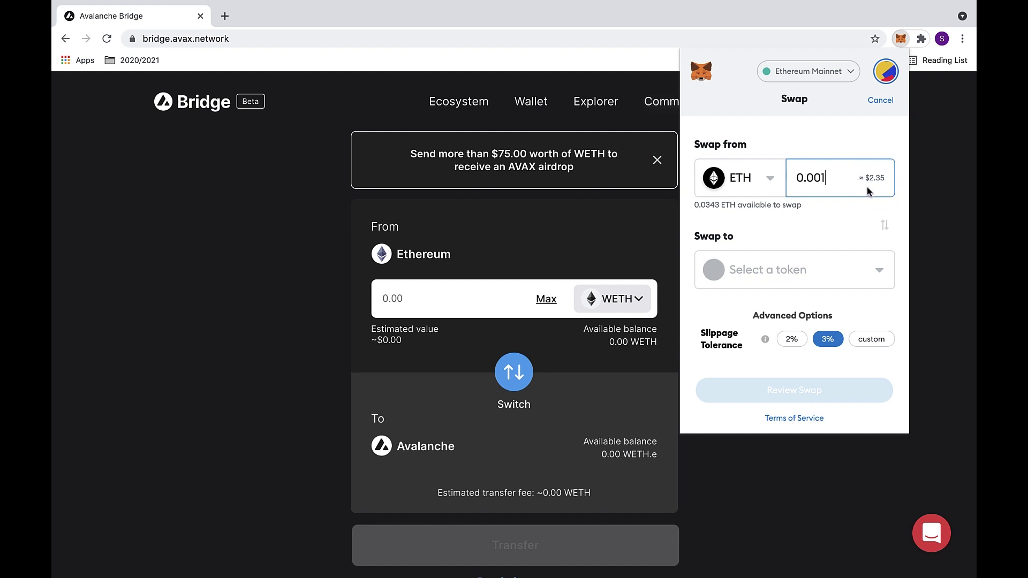
click(769, 270)
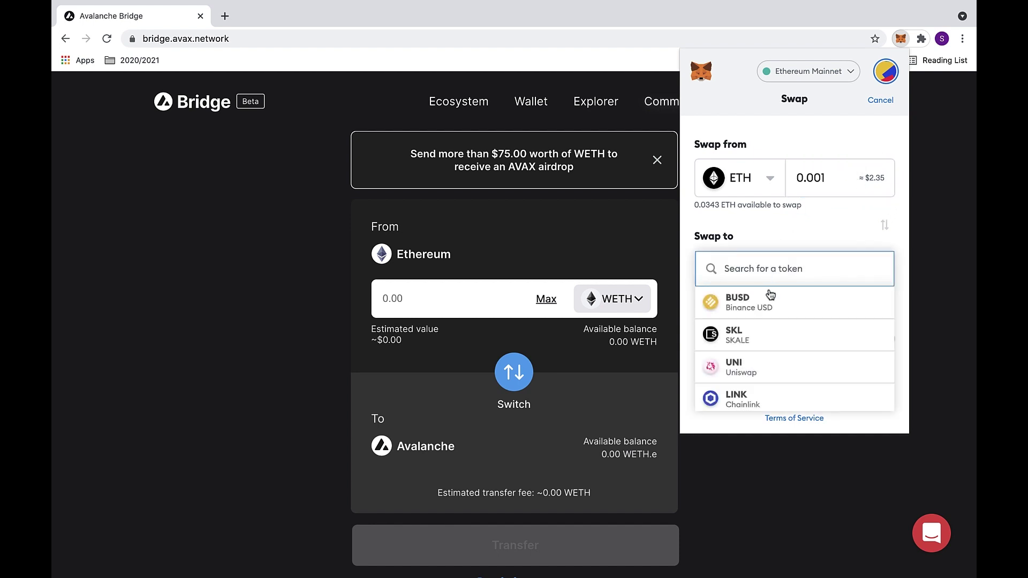
scroll(762, 335, down, 3)
scroll(762, 334, down, 2)
scroll(748, 342, down, 2)
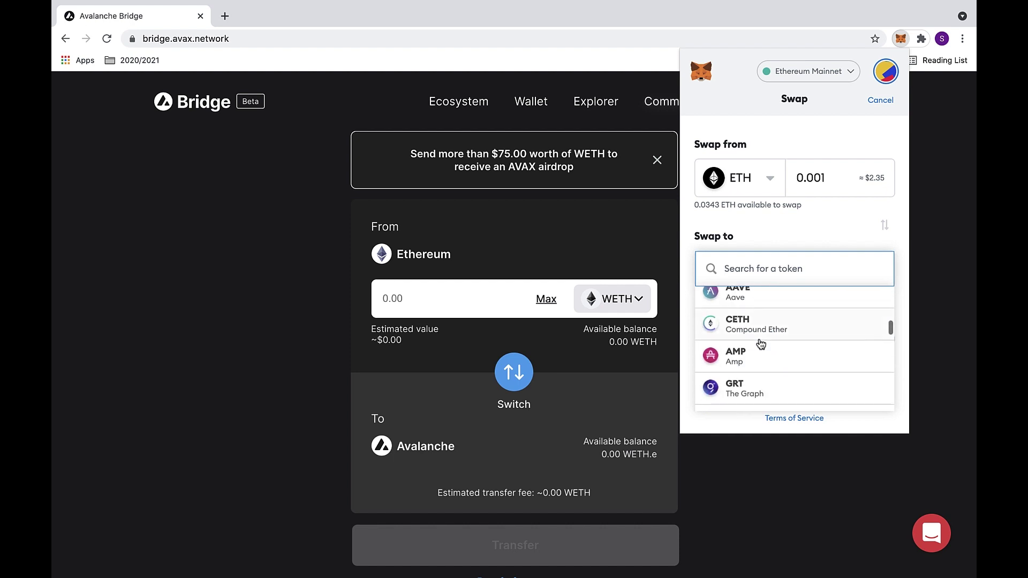
click(739, 301)
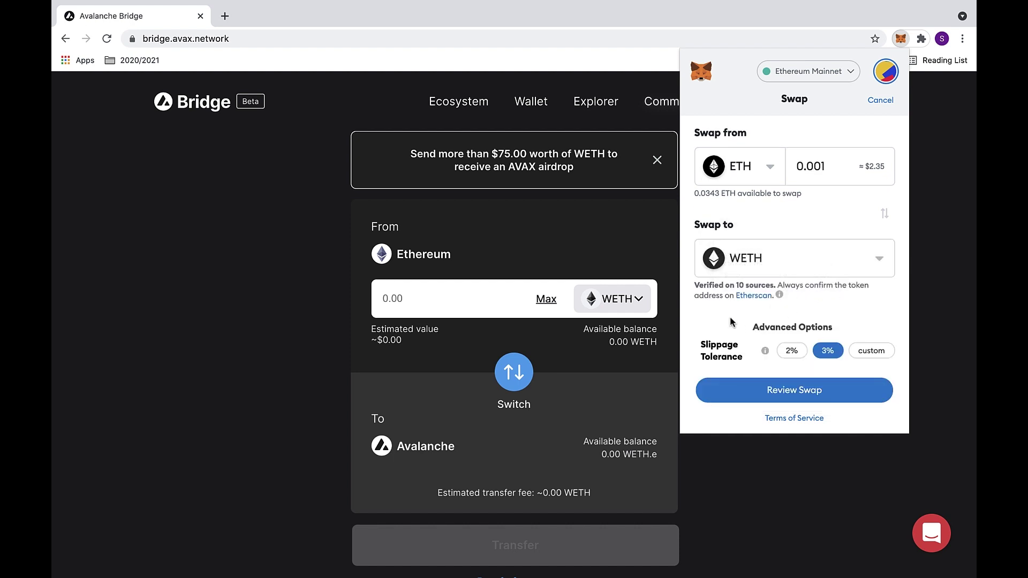
click(753, 297)
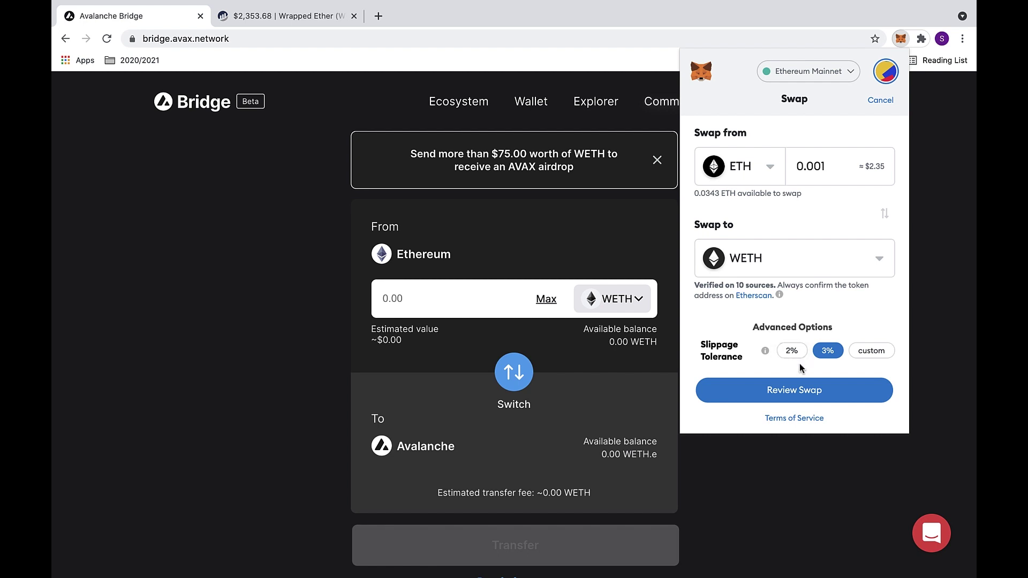
Step: Keep the 3% slippage tolerance and request a quote for the 0.001 ETH swap
click(870, 351)
click(827, 350)
click(792, 391)
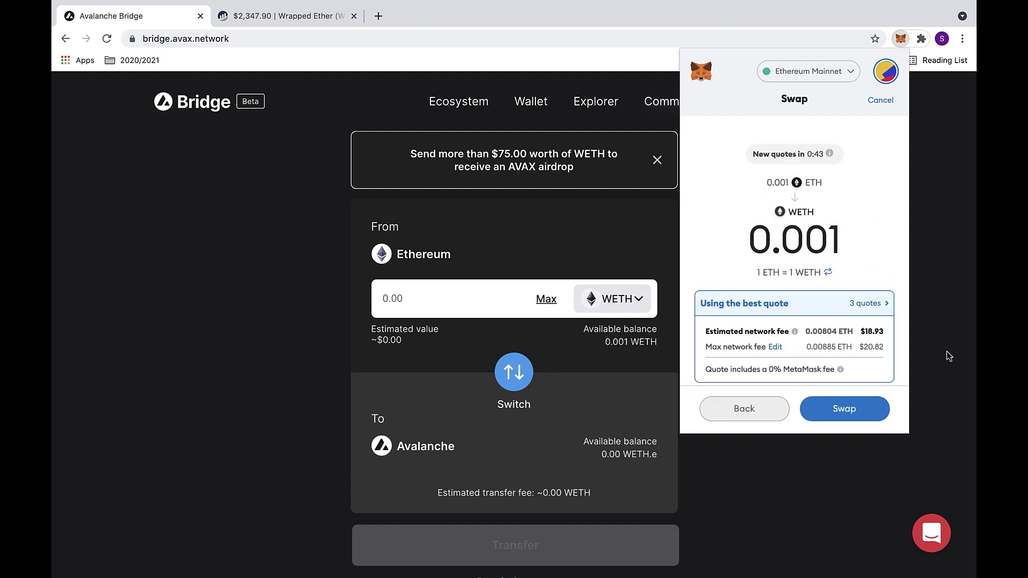
Step: Compare the three quotes and keep the 0.001 WETH quote with the $18.93 fee
click(871, 307)
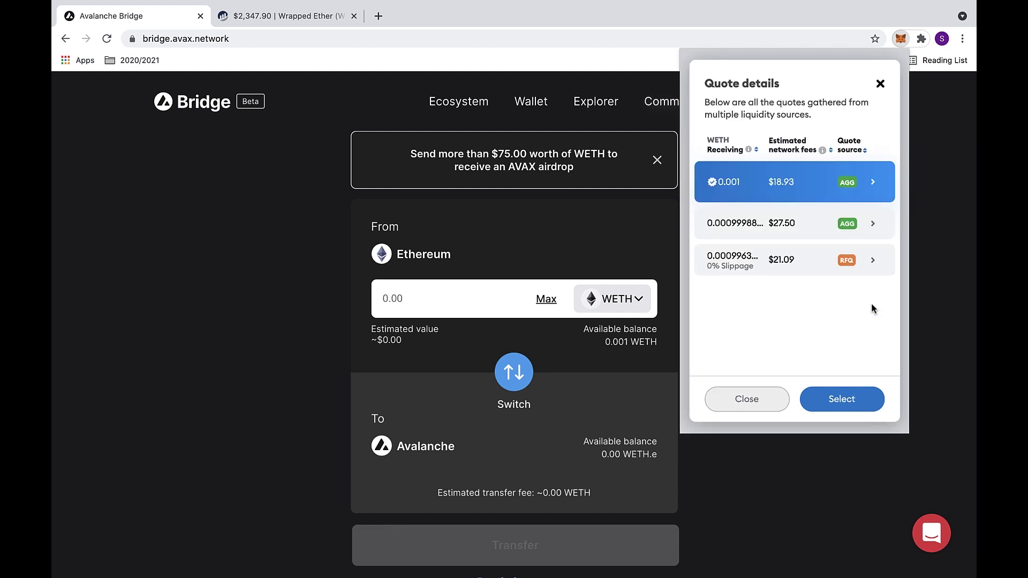
click(809, 232)
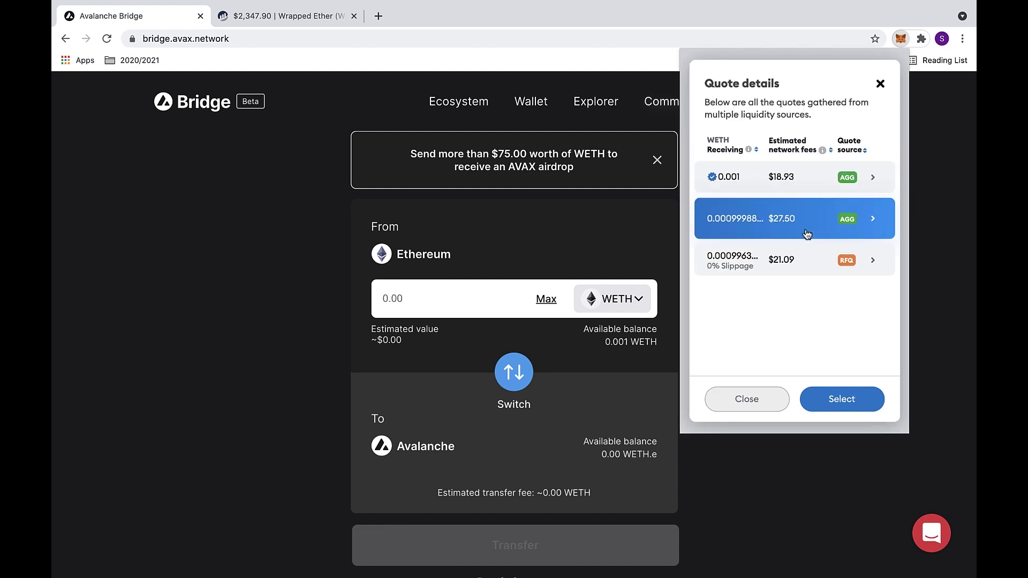
click(808, 264)
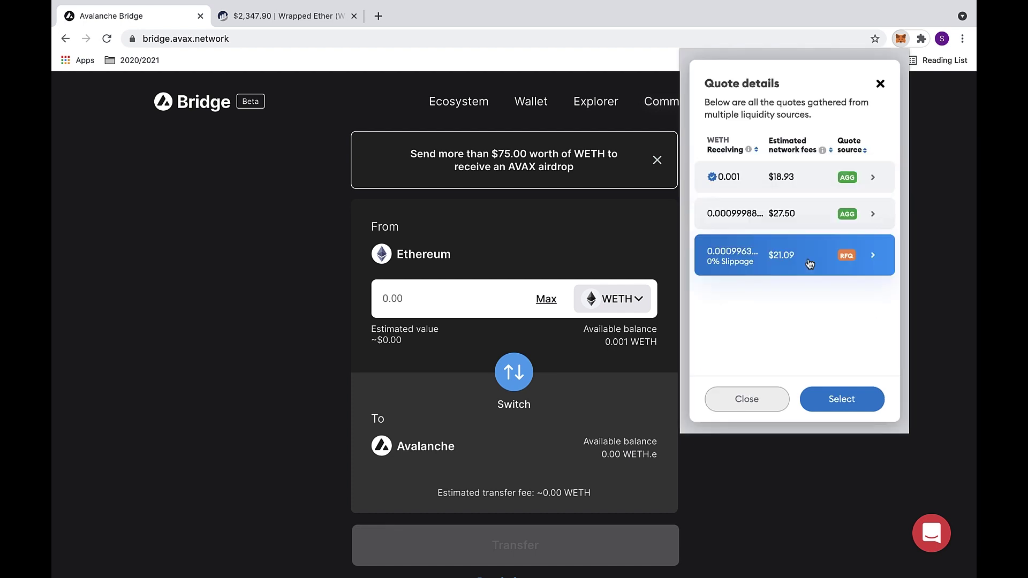
click(810, 185)
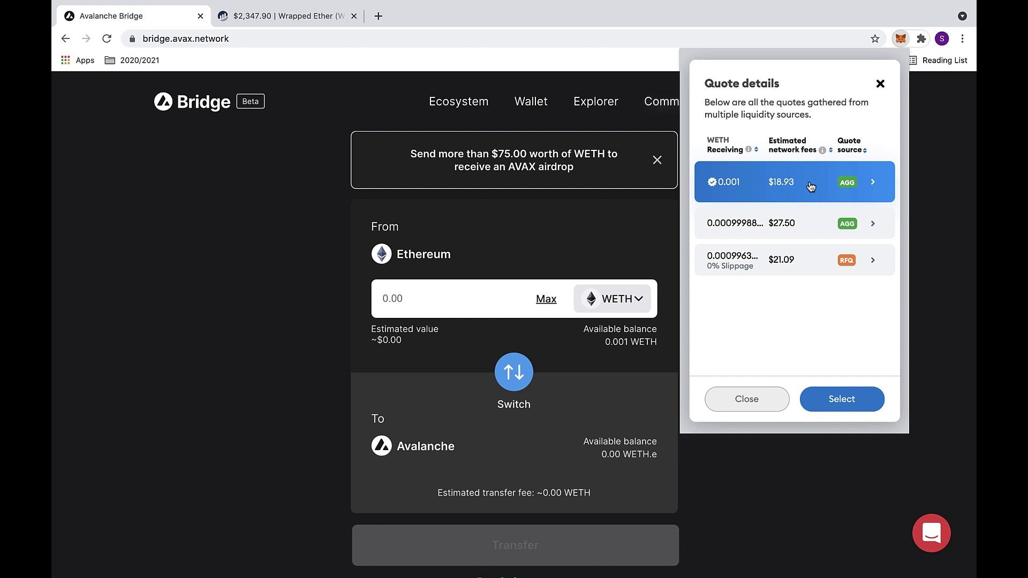
click(857, 400)
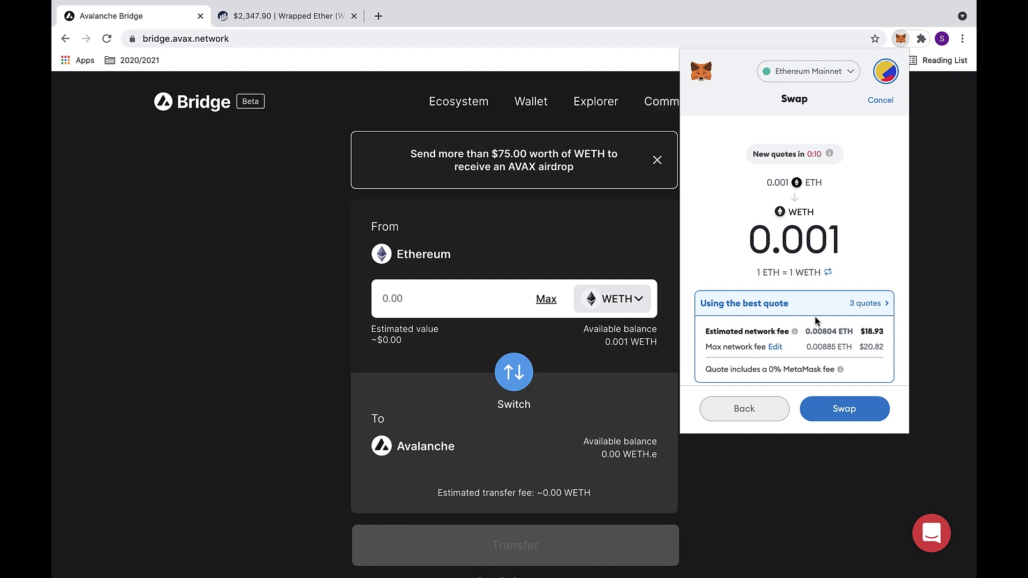
Step: Submit the ETH to WETH swap and view the pending transaction on Etherscan
click(845, 409)
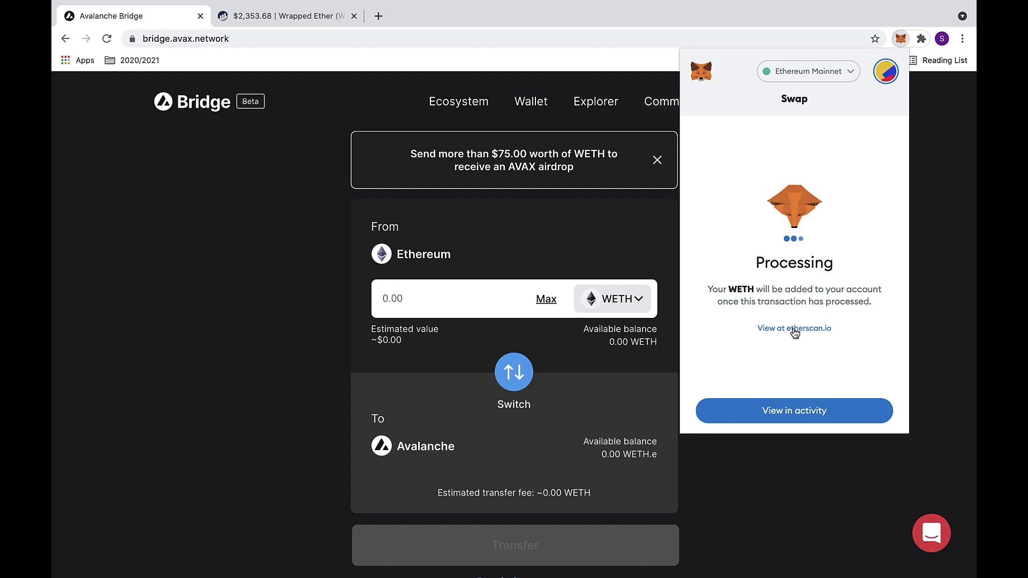
click(794, 329)
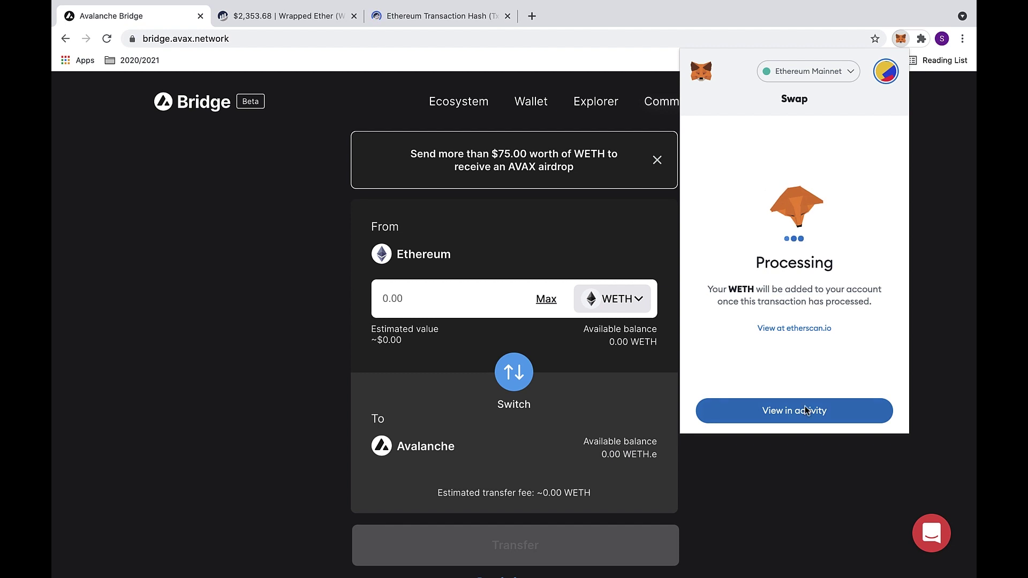
Step: View the swap in the WETH activity, then return to the account overview listing 0.001 WETH
click(804, 409)
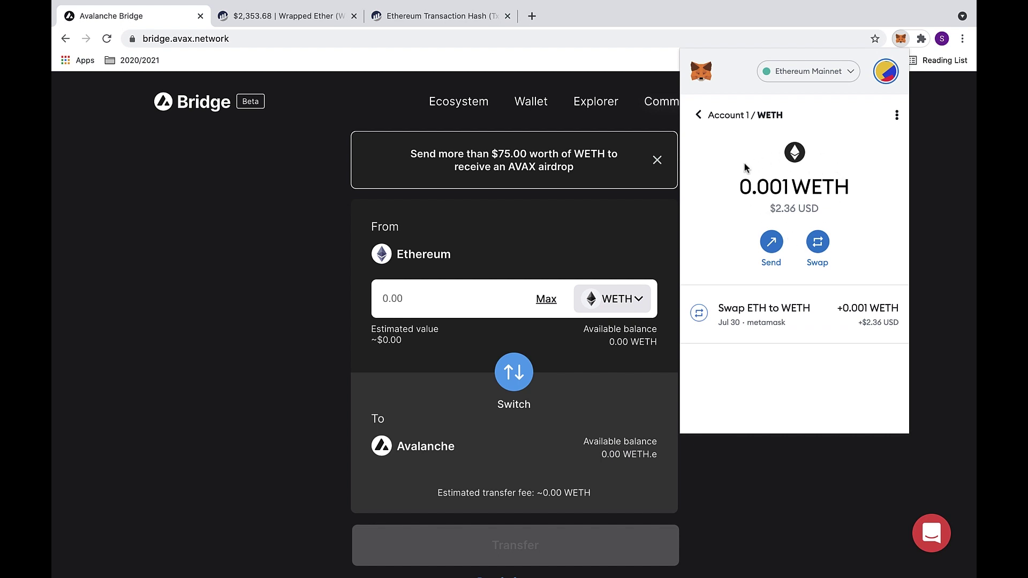
click(718, 117)
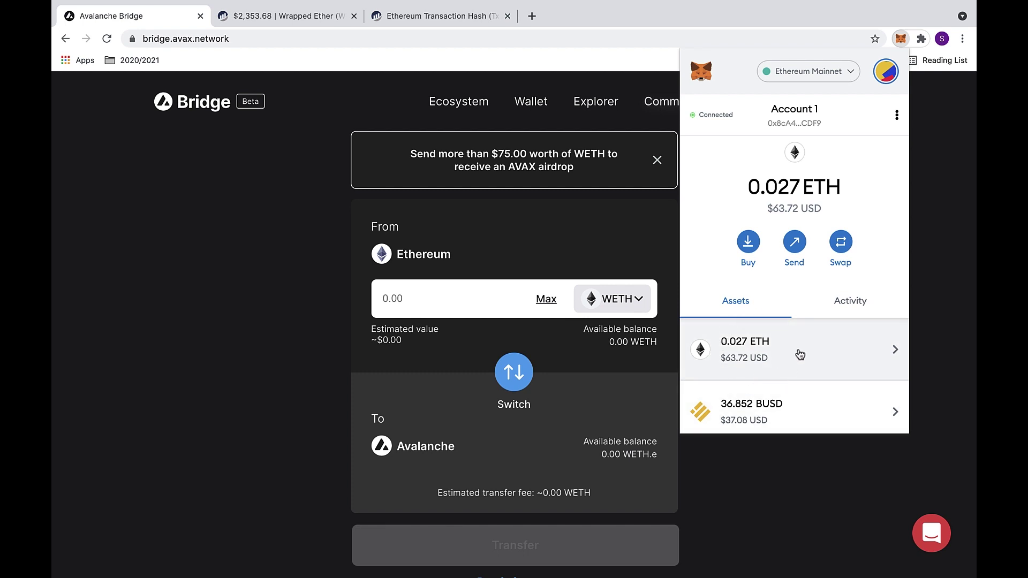
scroll(799, 353, down, 3)
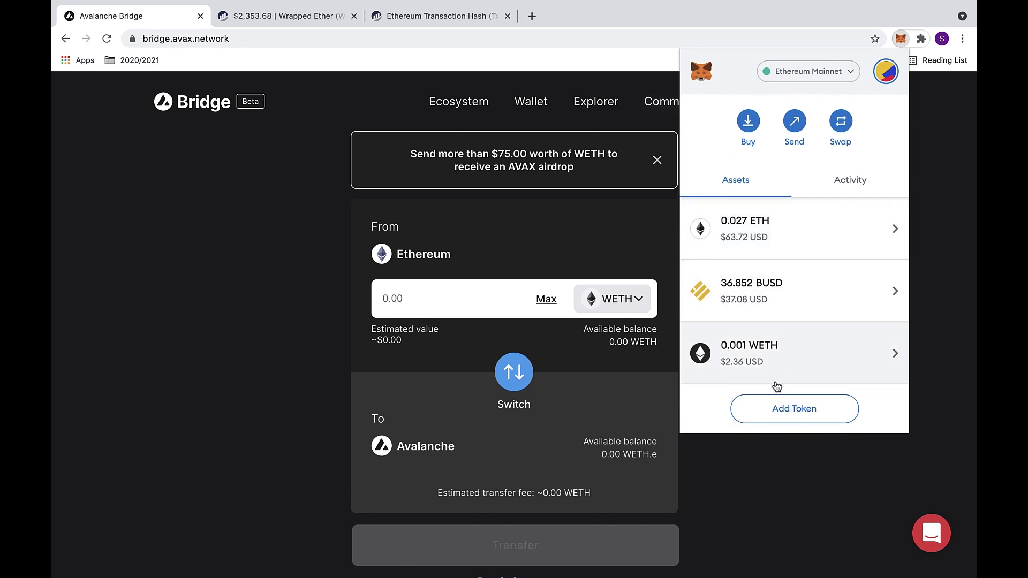
Step: Open the Swap ETH to WETH entry in Activity and confirm its success on Etherscan
click(849, 180)
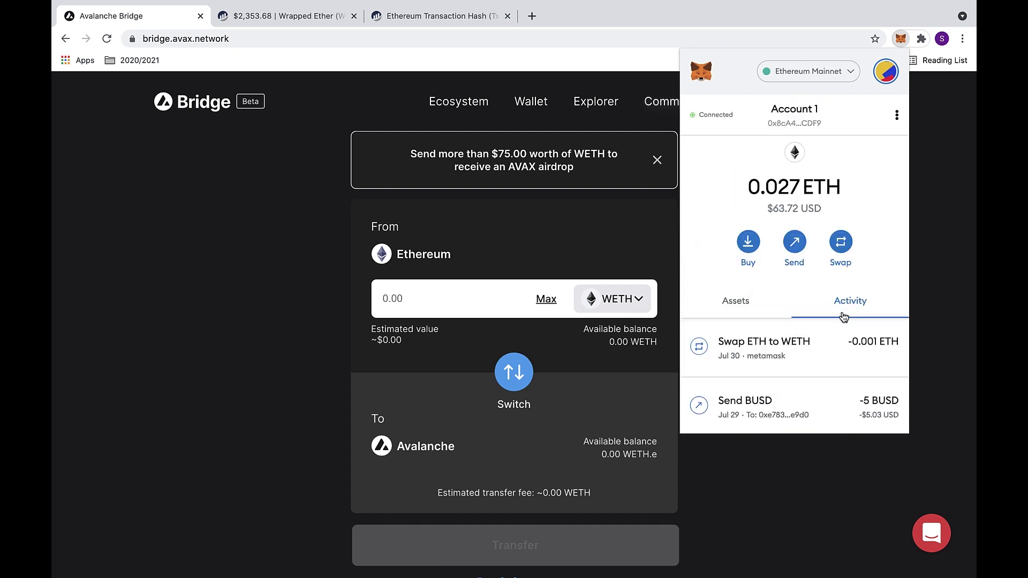
click(746, 356)
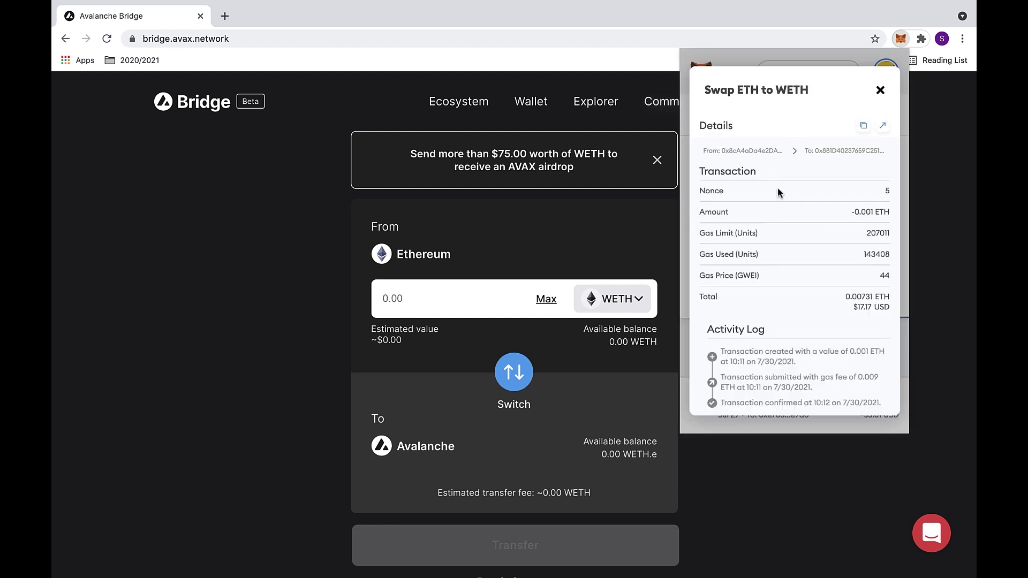
click(745, 354)
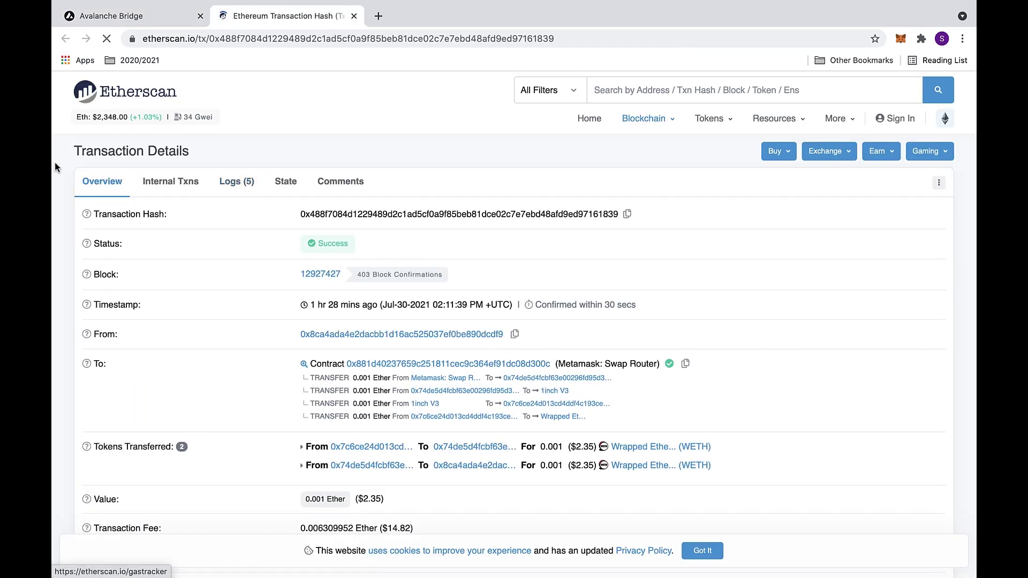